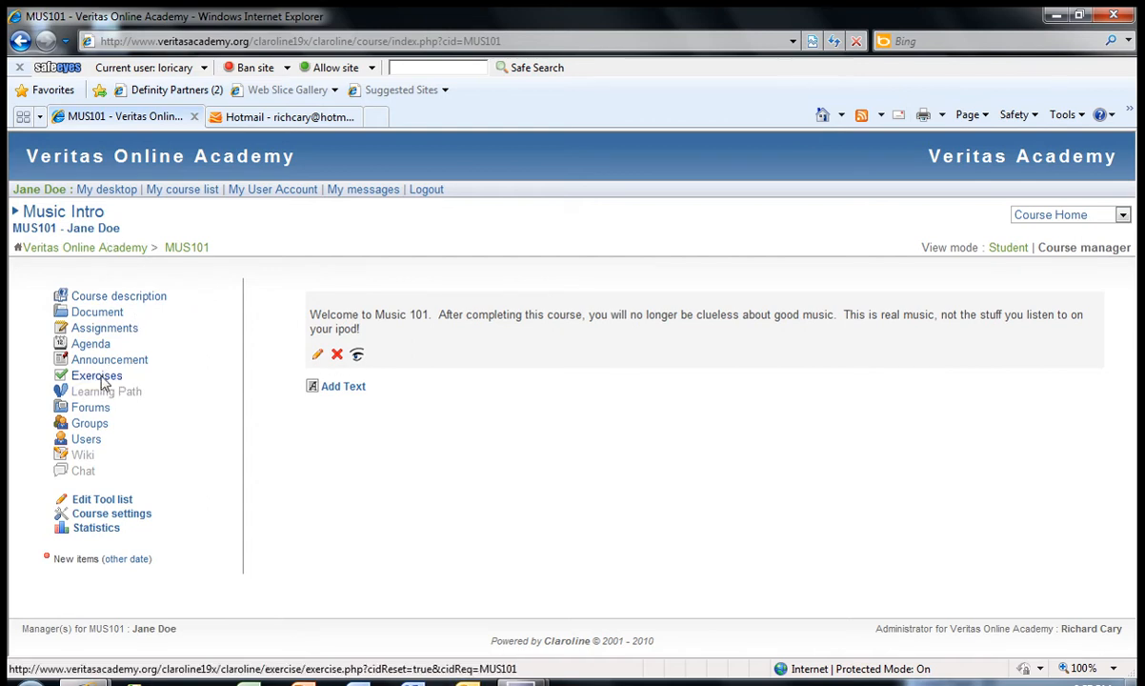
# Step: Create a new exercise titled "Music Test" in the MUS101 course
pyautogui.click(105, 384)
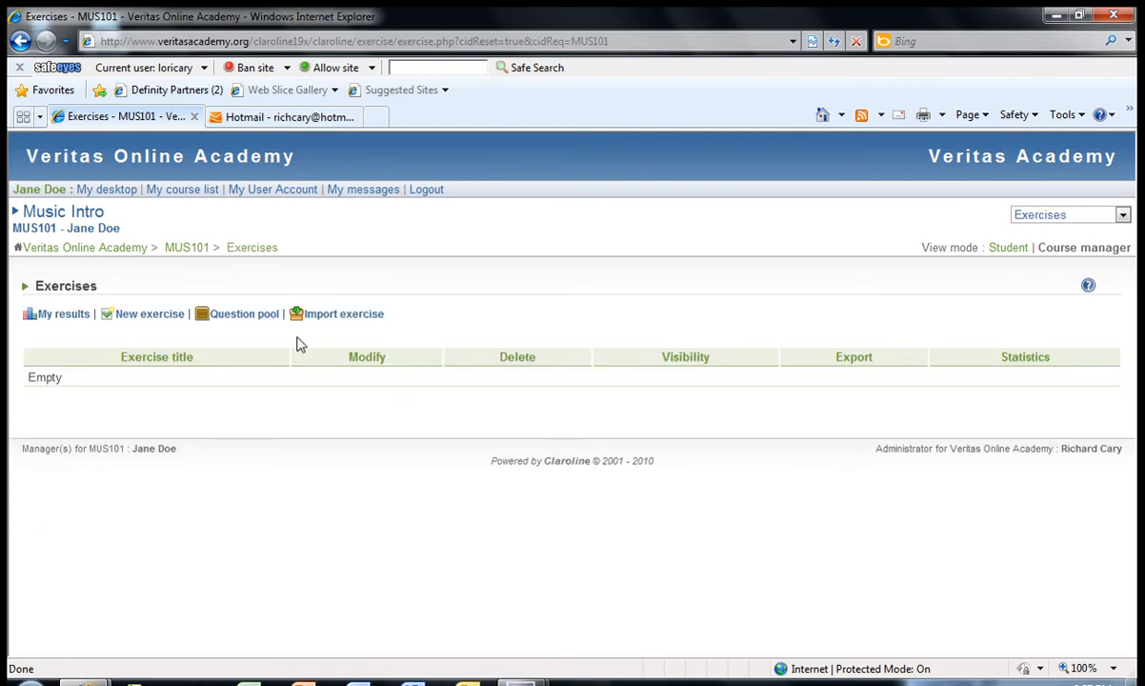
pyautogui.click(139, 317)
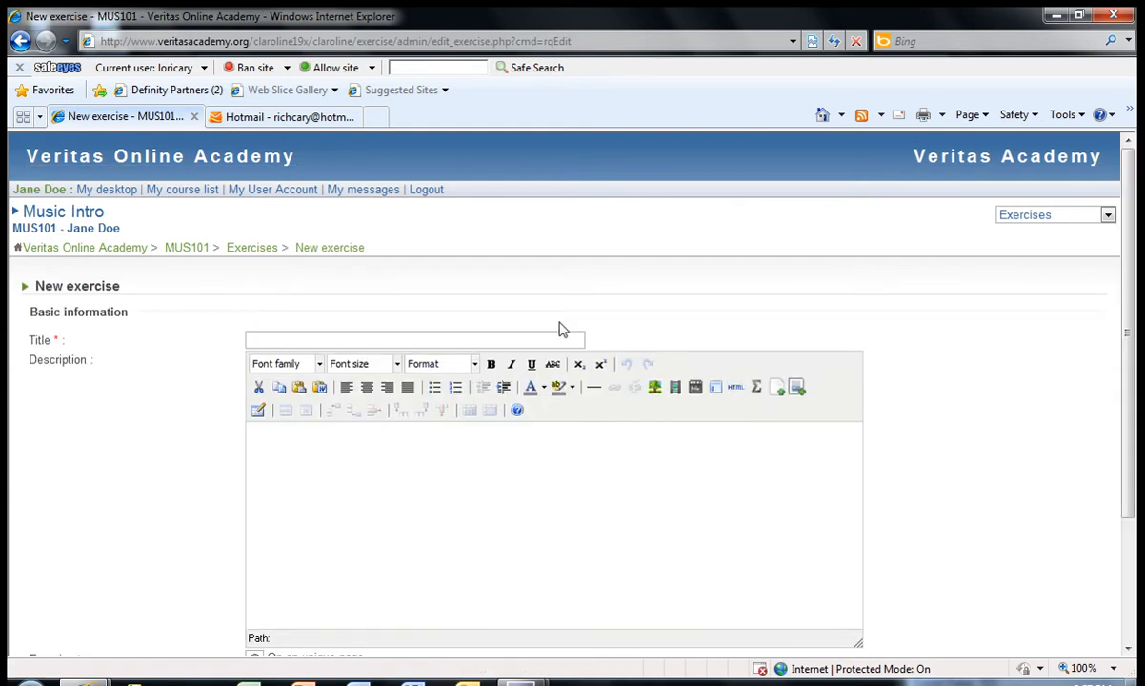
pyautogui.click(500, 339)
pyautogui.write('Musi')
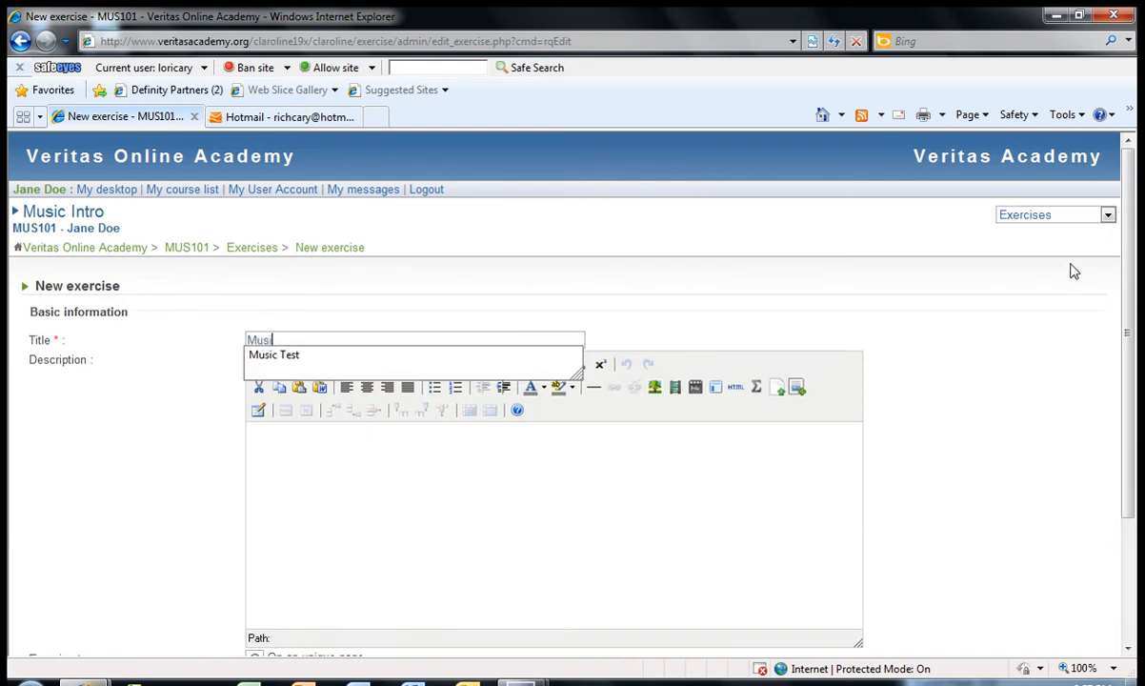
pyautogui.write('c Test')
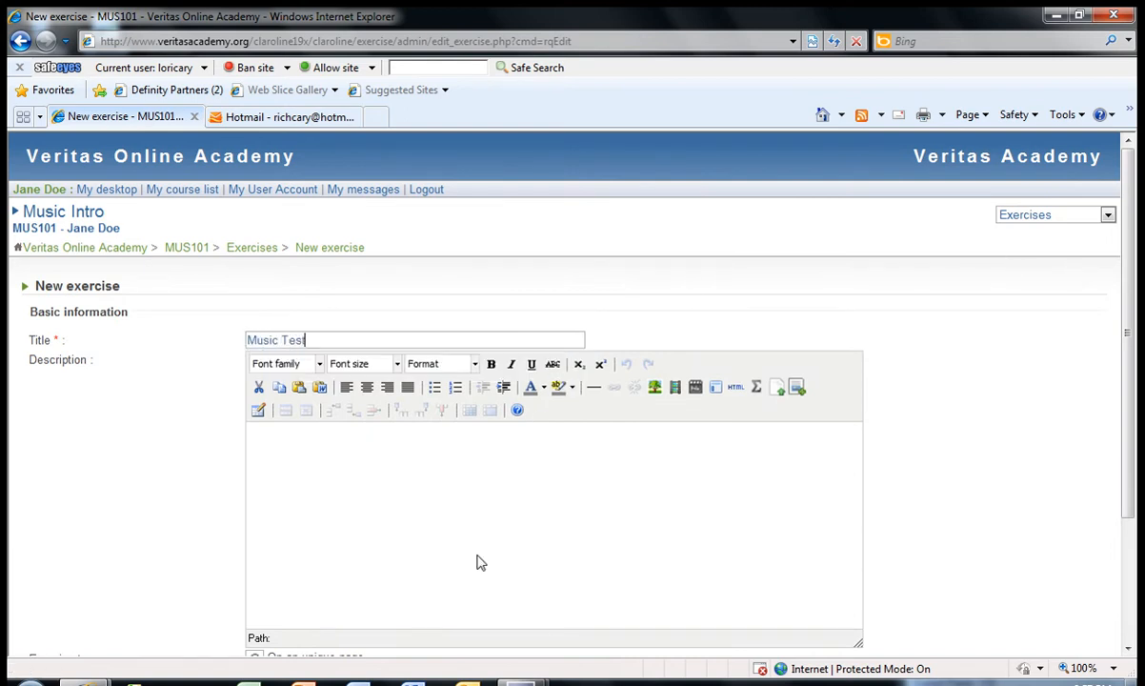
pyautogui.click(457, 462)
pyautogui.moveTo(1132, 309); pyautogui.dragTo(1136, 437)
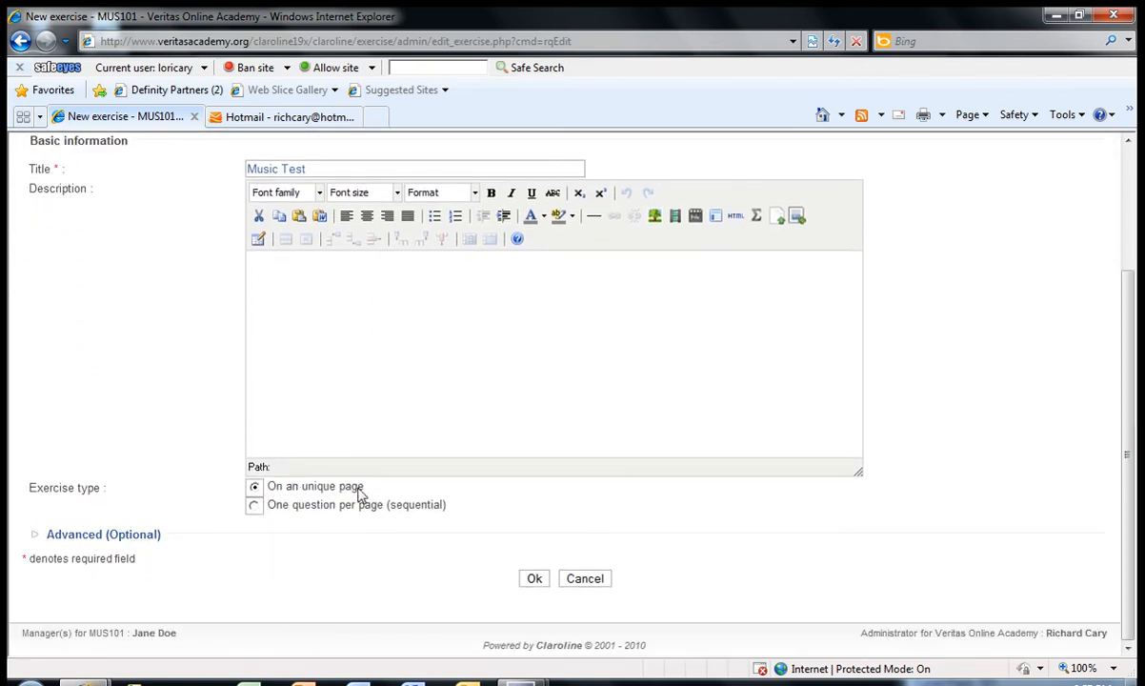
pyautogui.click(533, 580)
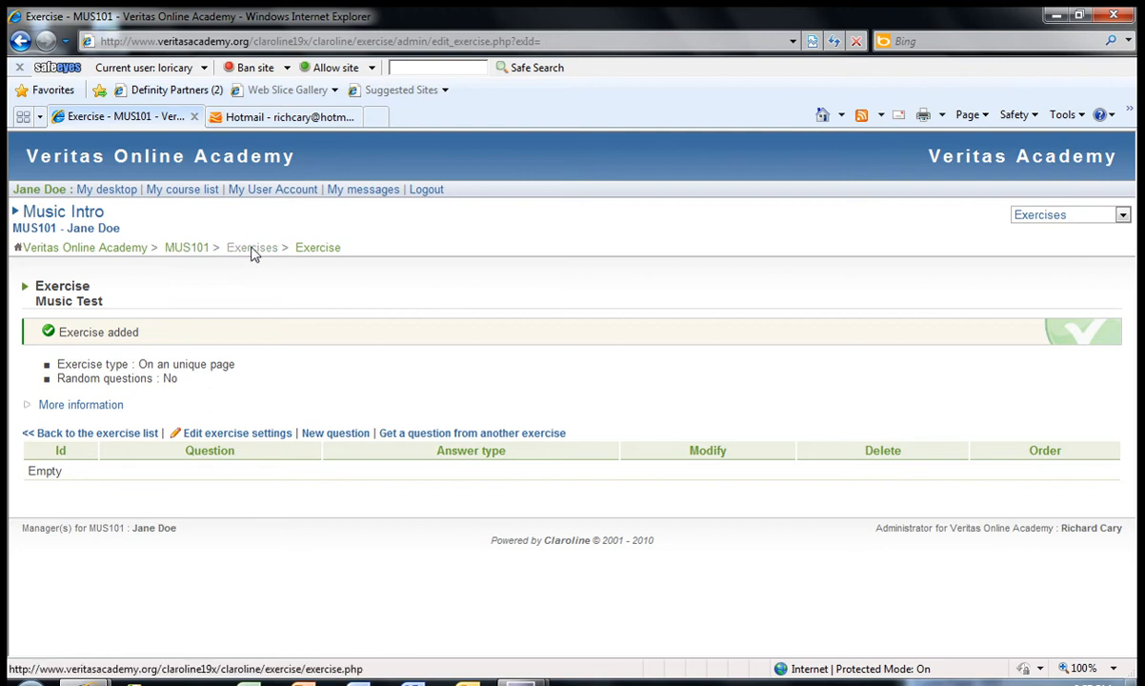
# Step: Start a new question in the Music Test exercise and title it "Is rap really music?"
pyautogui.click(253, 250)
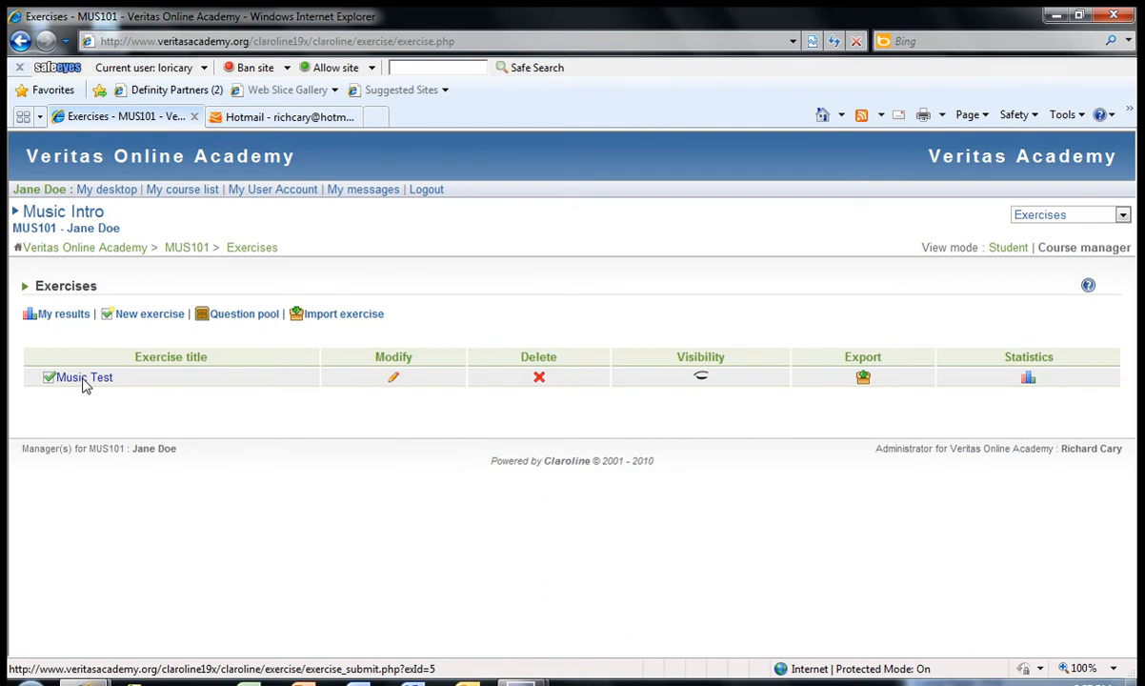
pyautogui.click(394, 379)
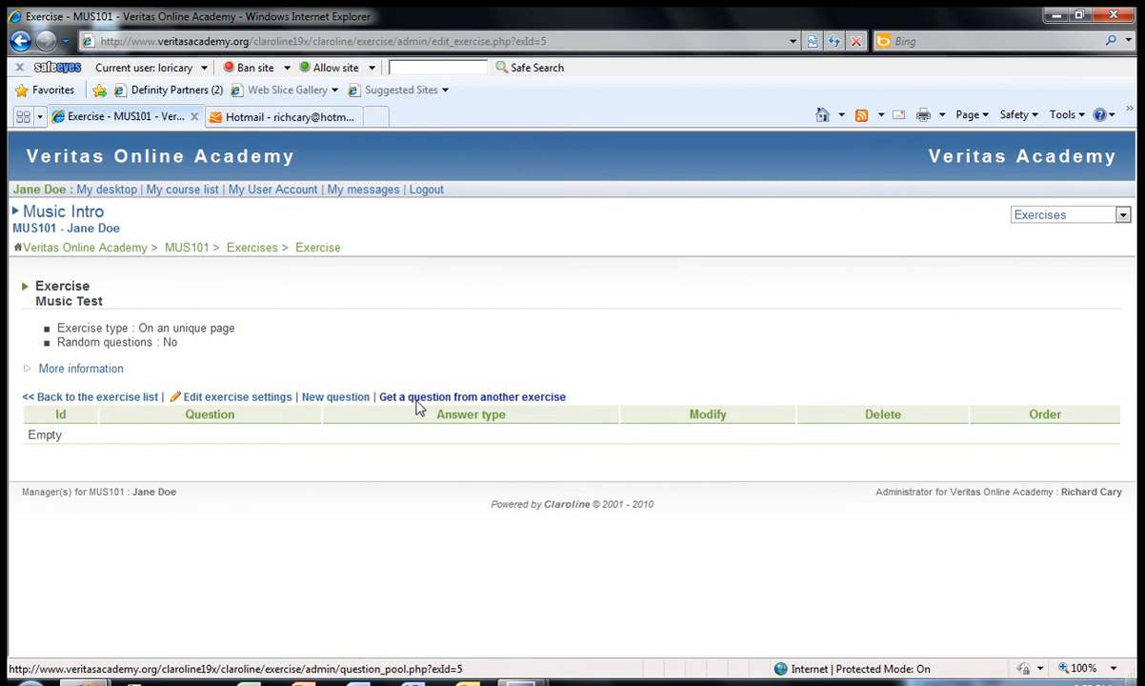
pyautogui.click(335, 399)
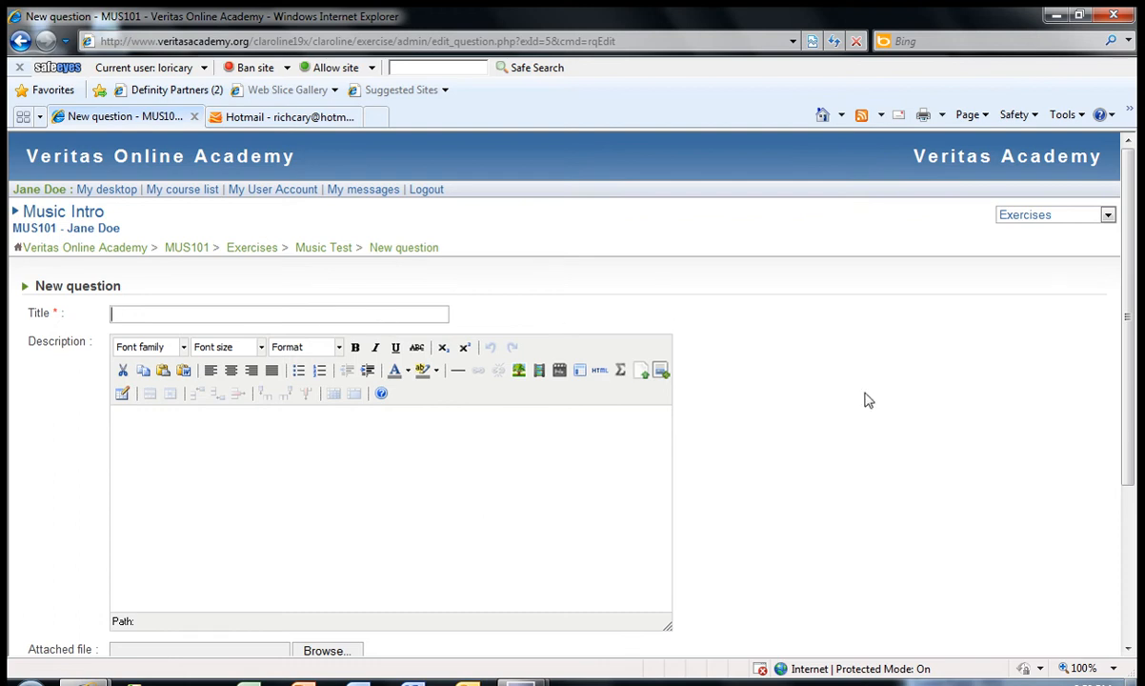
pyautogui.moveTo(1134, 319); pyautogui.dragTo(1135, 380)
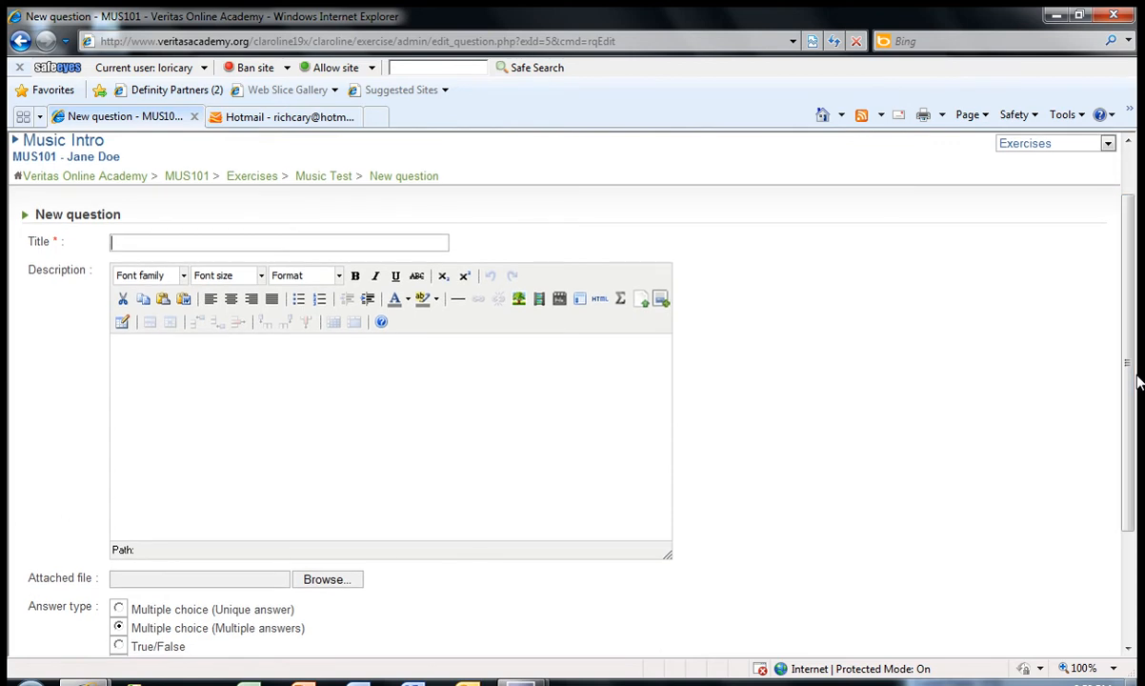
pyautogui.press('Down')
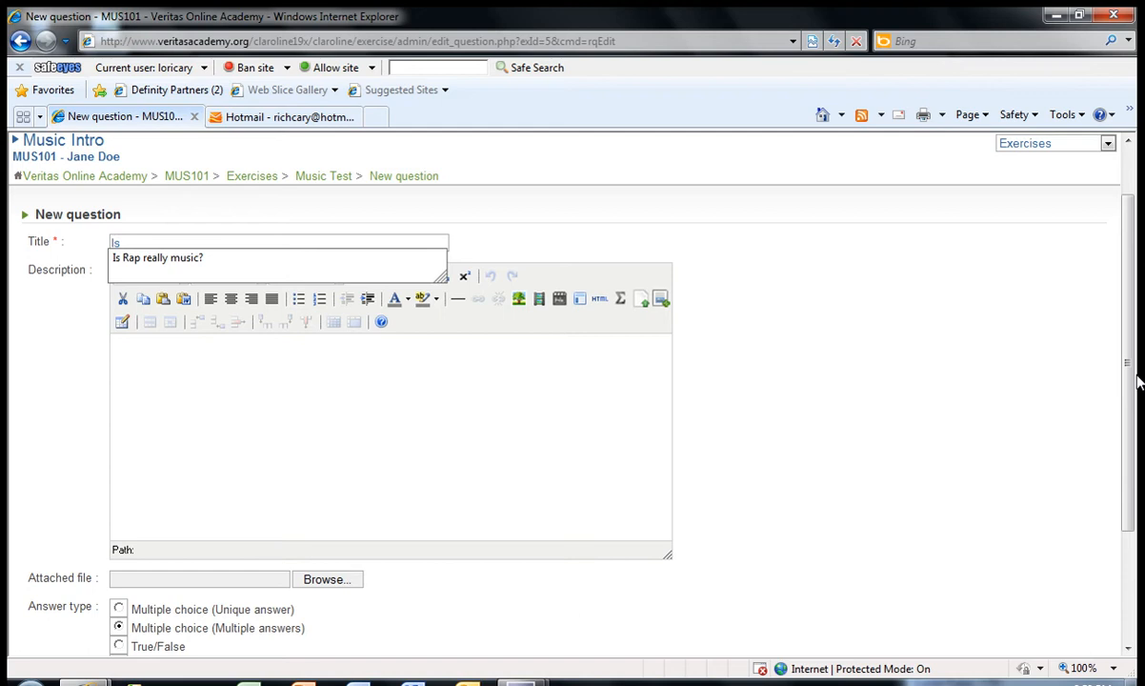
pyautogui.write('Is rap really music?')
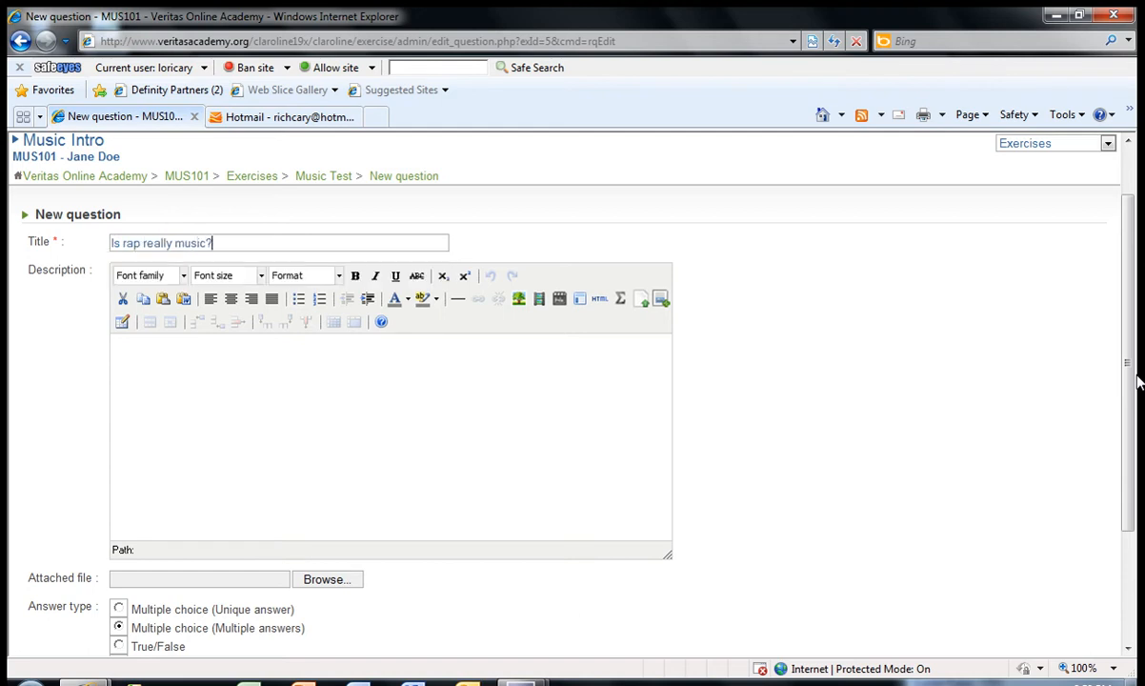
# Step: Set the question's answer type to Multiple choice (Unique answer) and save the question, leaving its description empty
pyautogui.click(287, 360)
pyautogui.moveTo(1130, 314); pyautogui.dragTo(1136, 384)
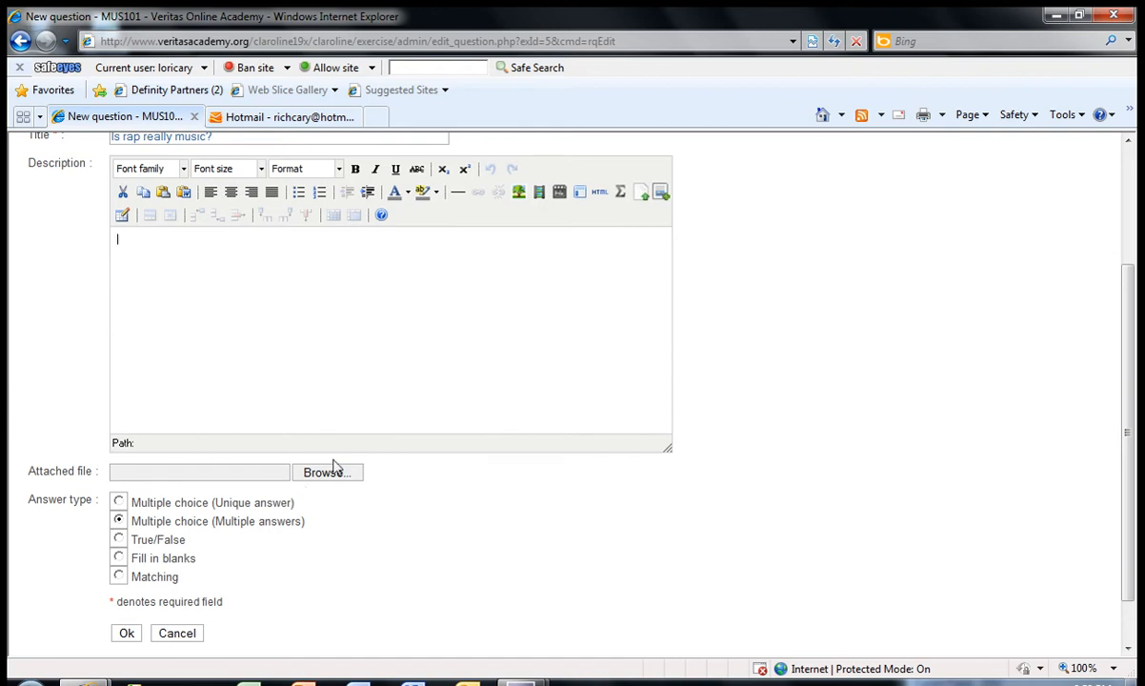
pyautogui.moveTo(1132, 443); pyautogui.dragTo(1133, 478)
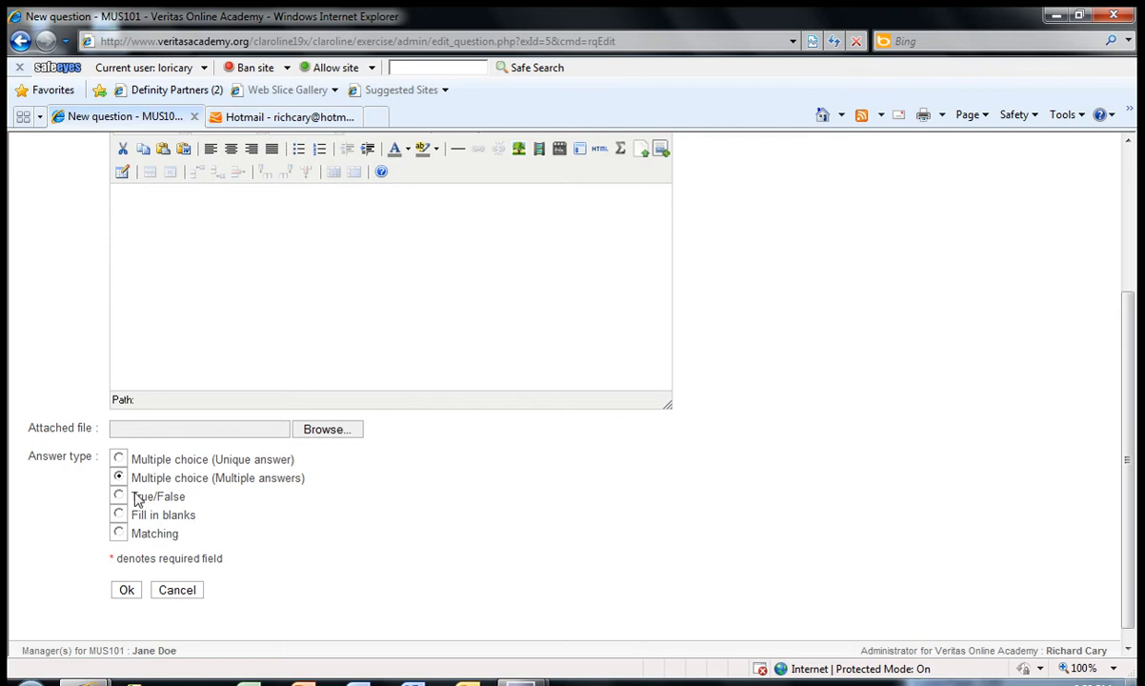
pyautogui.click(119, 459)
pyautogui.click(126, 591)
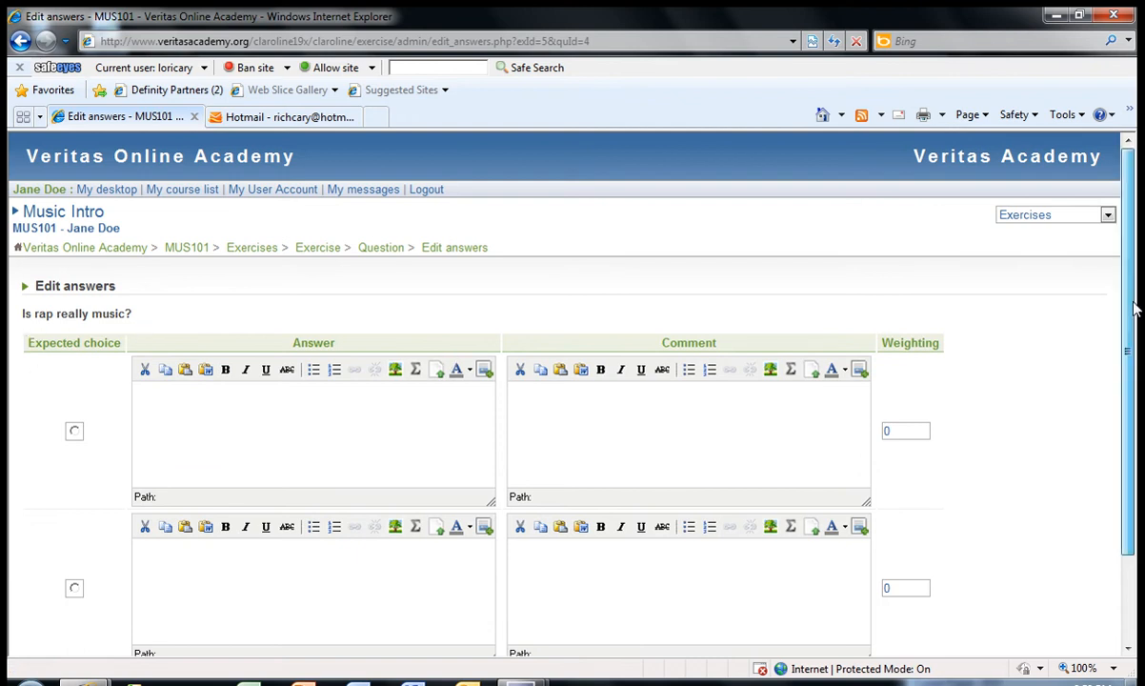
# Step: Add a third answer row to the question and enter "No, rap is just a bunch of noise!" as the first answer
pyautogui.moveTo(1133, 308); pyautogui.dragTo(1133, 396)
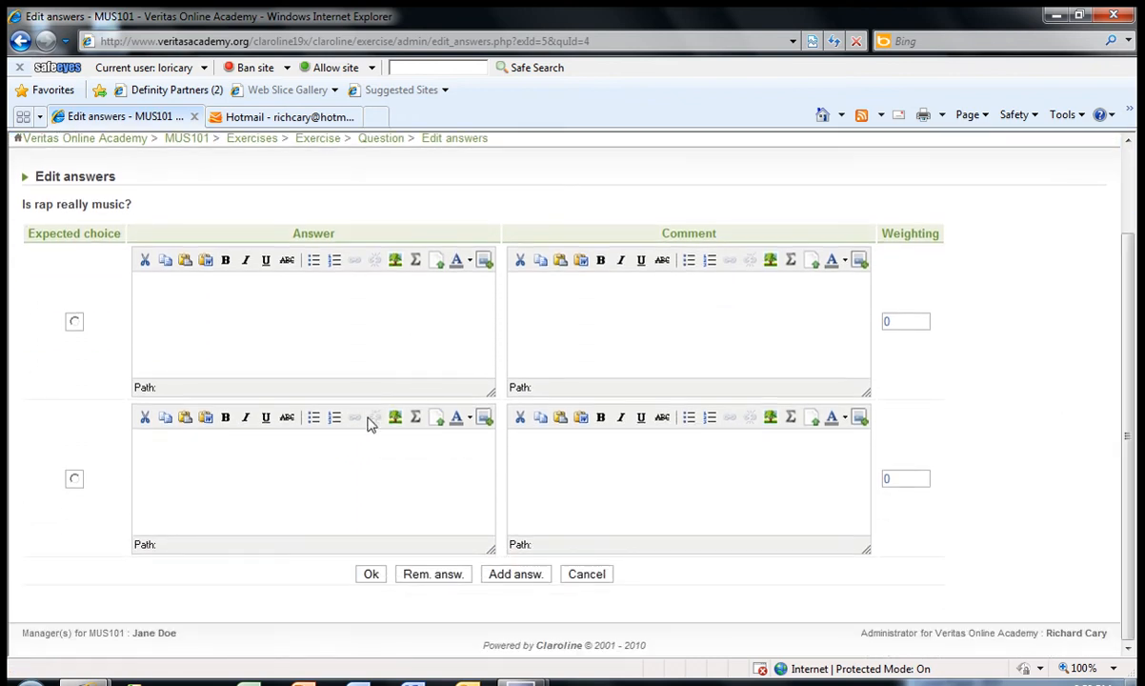
pyautogui.click(515, 574)
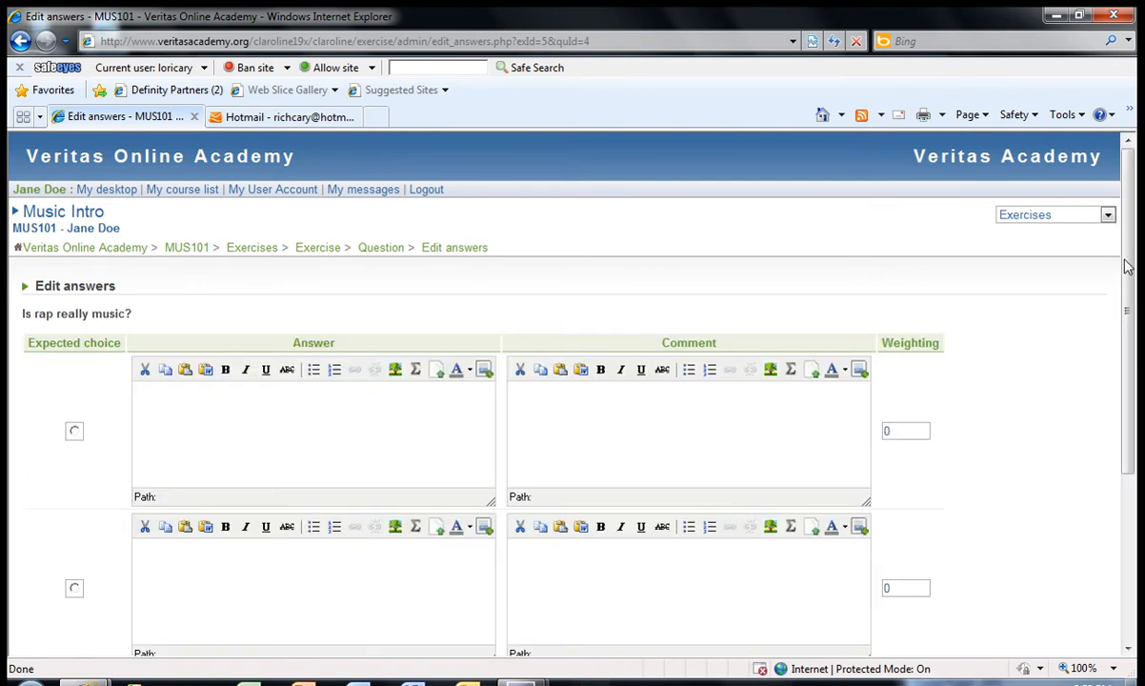
pyautogui.moveTo(1126, 258); pyautogui.dragTo(1133, 320)
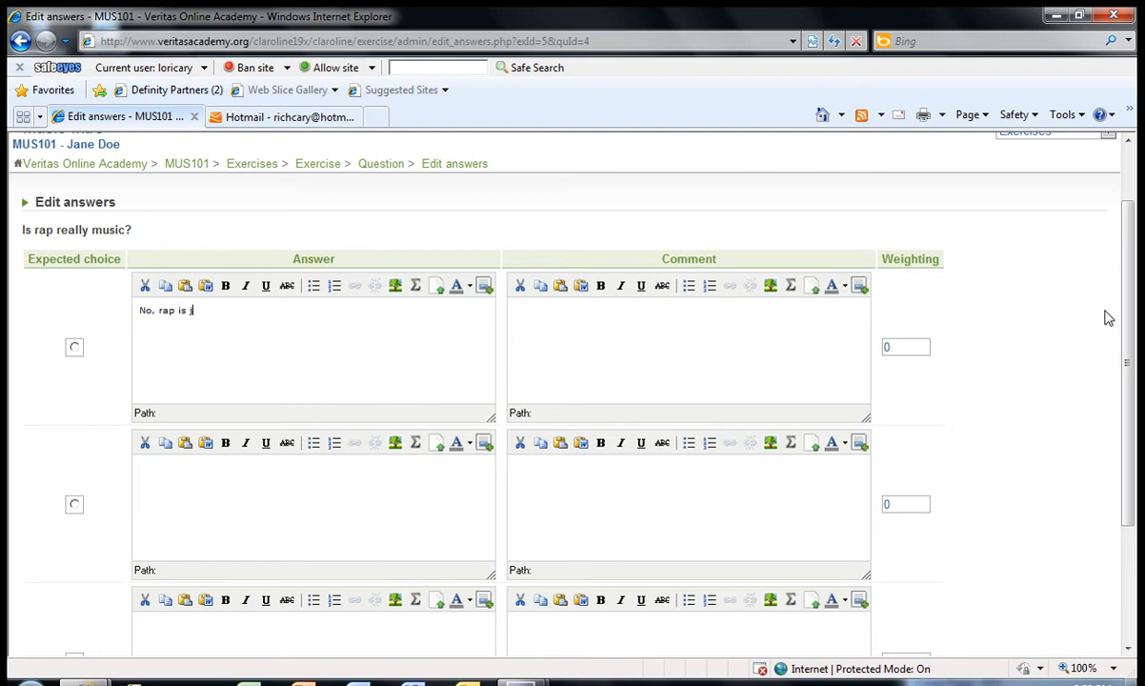
pyautogui.write('ust a bunch of noise!')
# Step: Enter "Yes, rap will someday be considered classical music!" as the second answer and "Yes, rap is a great form of musical expression." as the third
pyautogui.click(299, 479)
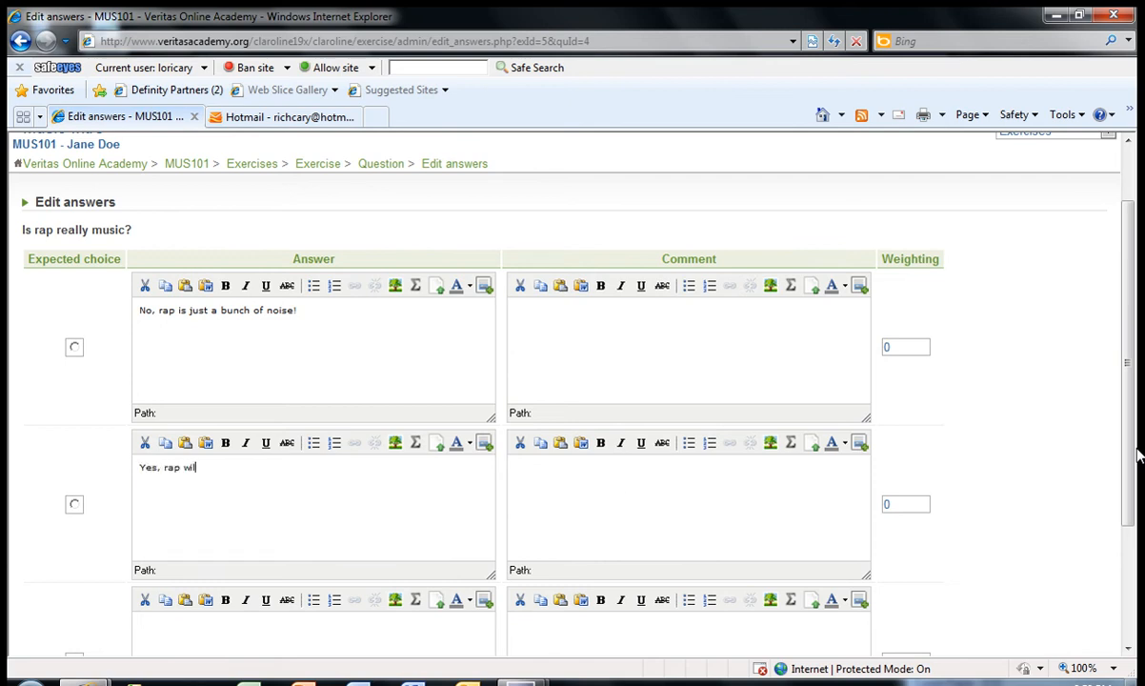
pyautogui.write('Yes, rap will someday be considered classical music!')
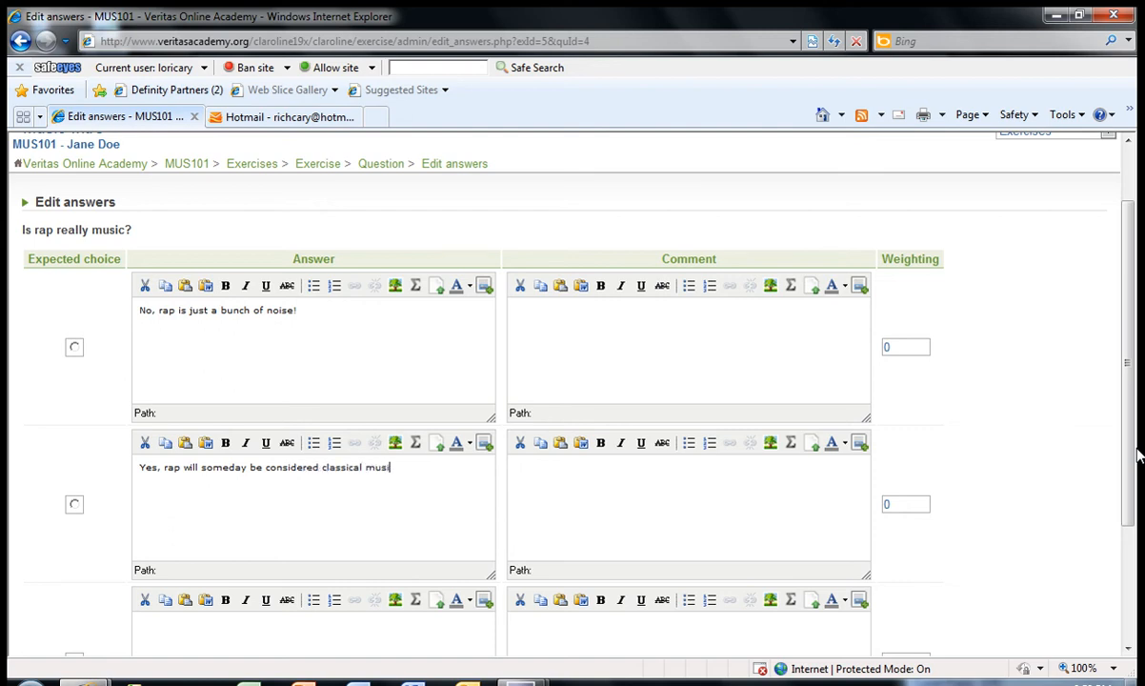
pyautogui.click(416, 640)
pyautogui.write('Yes, rap is a great form of musical e')
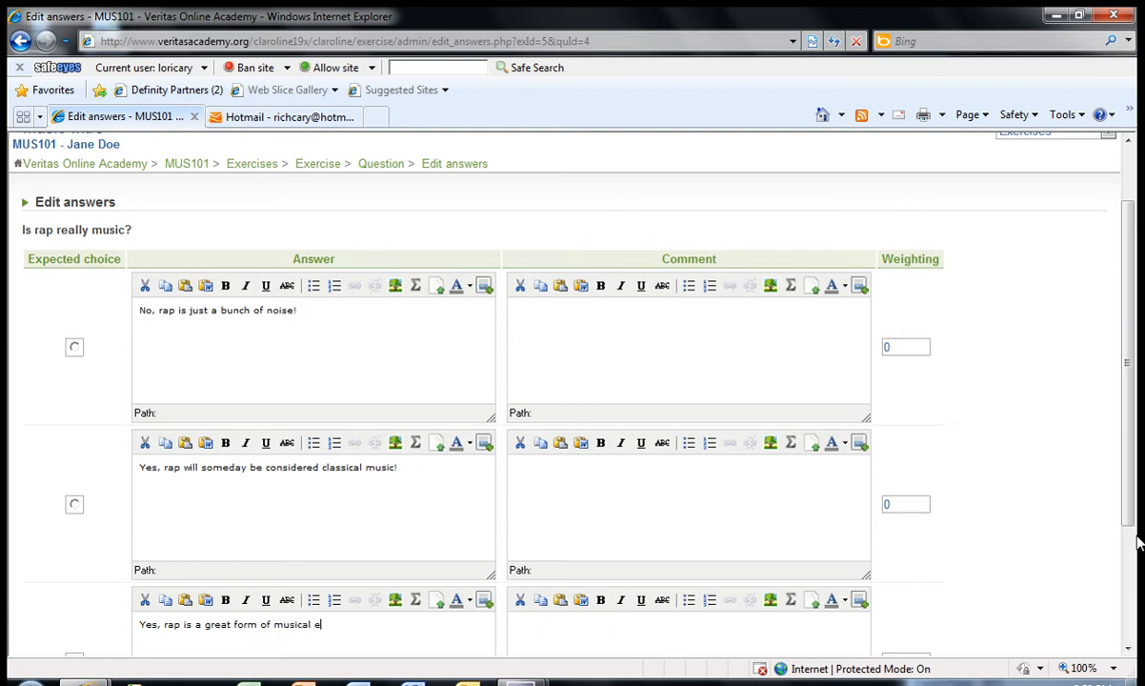
pyautogui.write('xpression.')
# Step: Mark the first answer as expected and comment the three answers "Yes, that is correct!", "Are you serious?" and "You've got to be kidding!"
pyautogui.scroll(-1, 1128, 357)
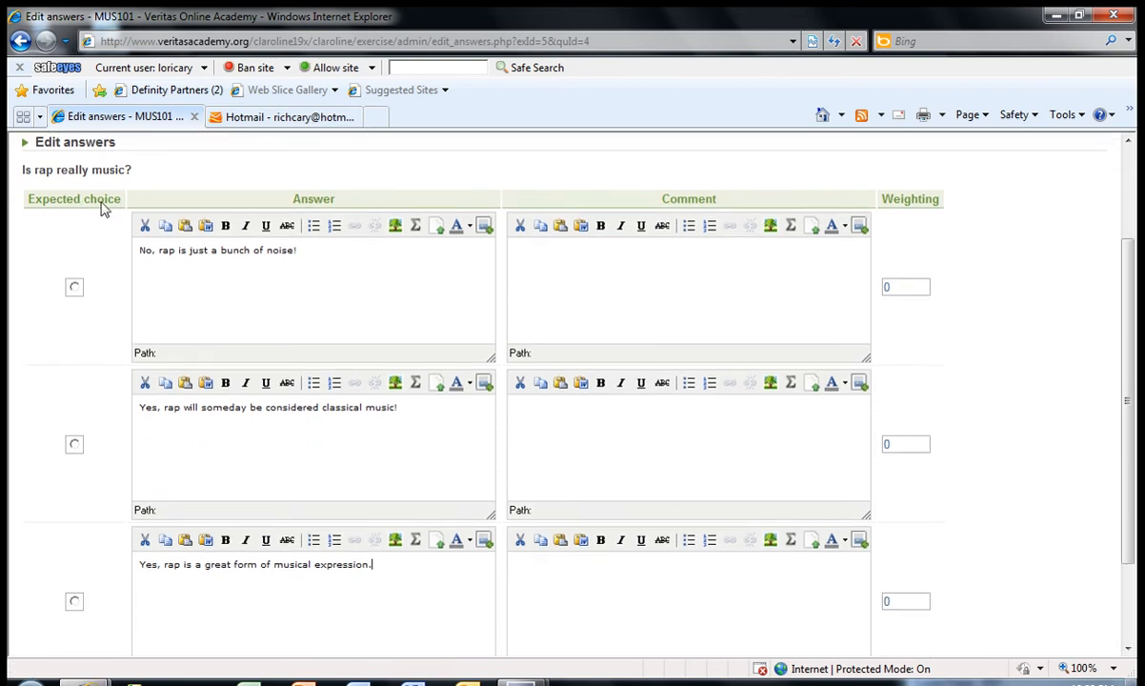
pyautogui.click(74, 288)
pyautogui.click(530, 260)
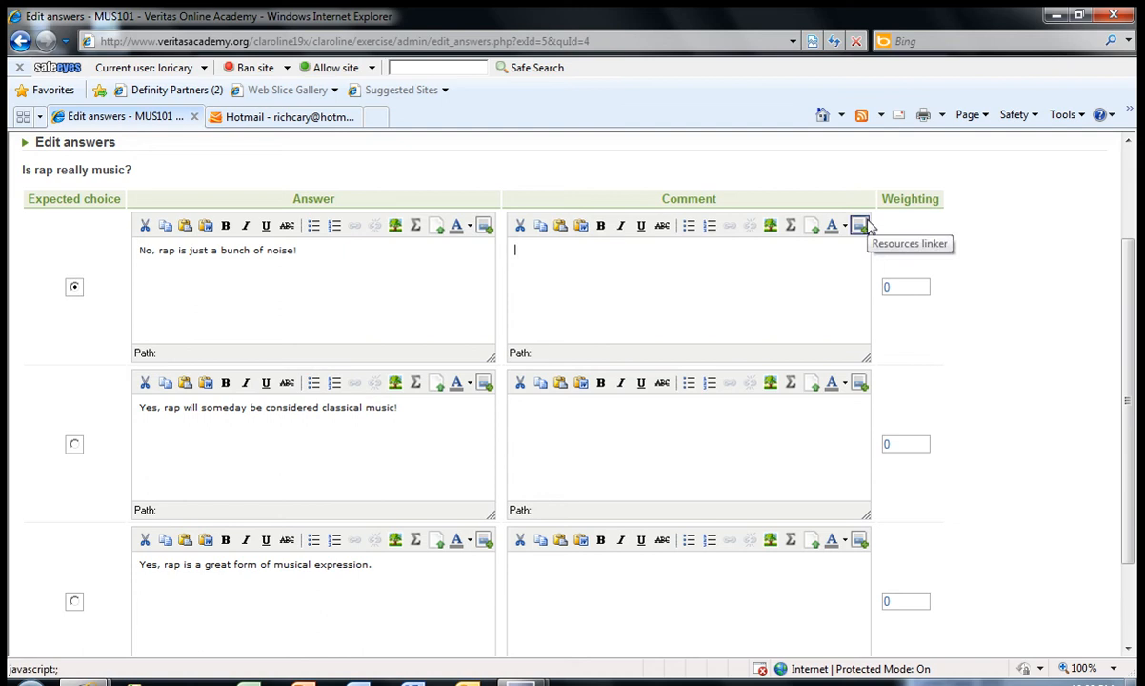
pyautogui.write('Yes, that is correct!')
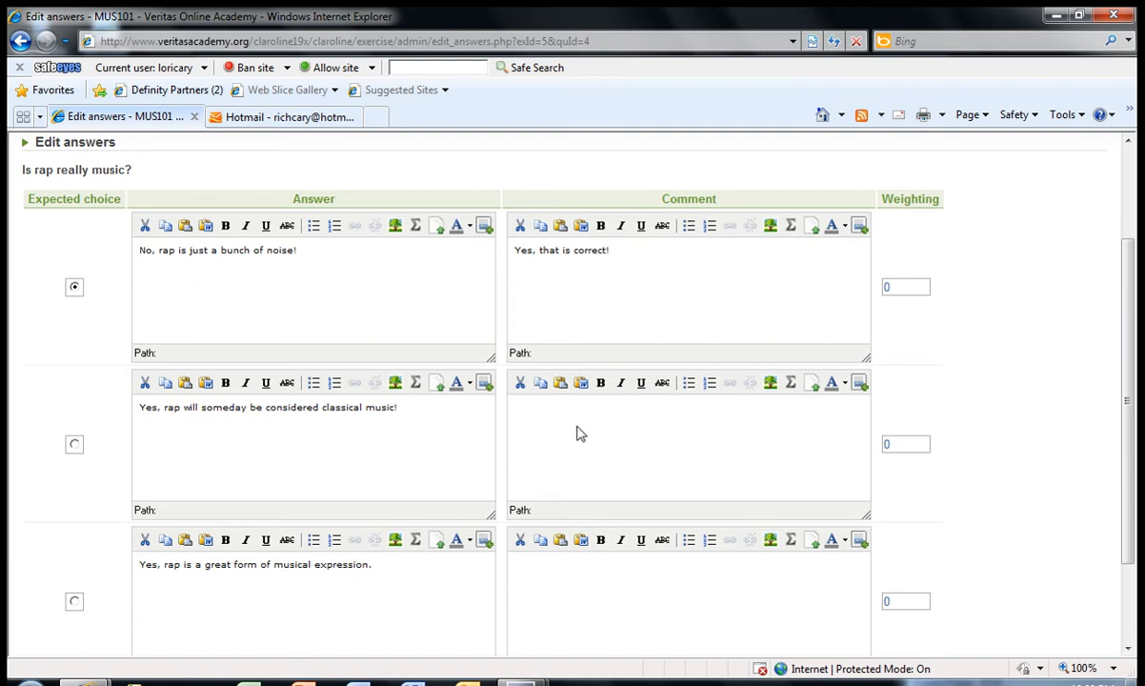
pyautogui.click(542, 396)
pyautogui.click(657, 583)
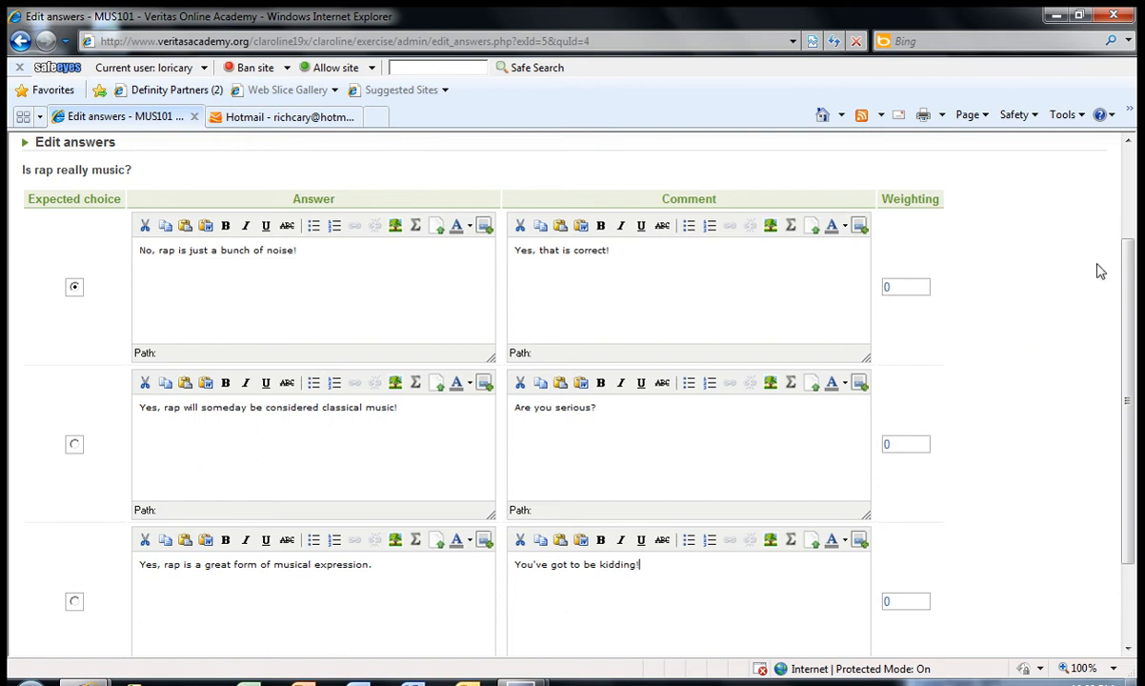
# Step: Set the first answer's weighting to 1 and save the question's answers
pyautogui.moveTo(1131, 278); pyautogui.dragTo(1133, 300)
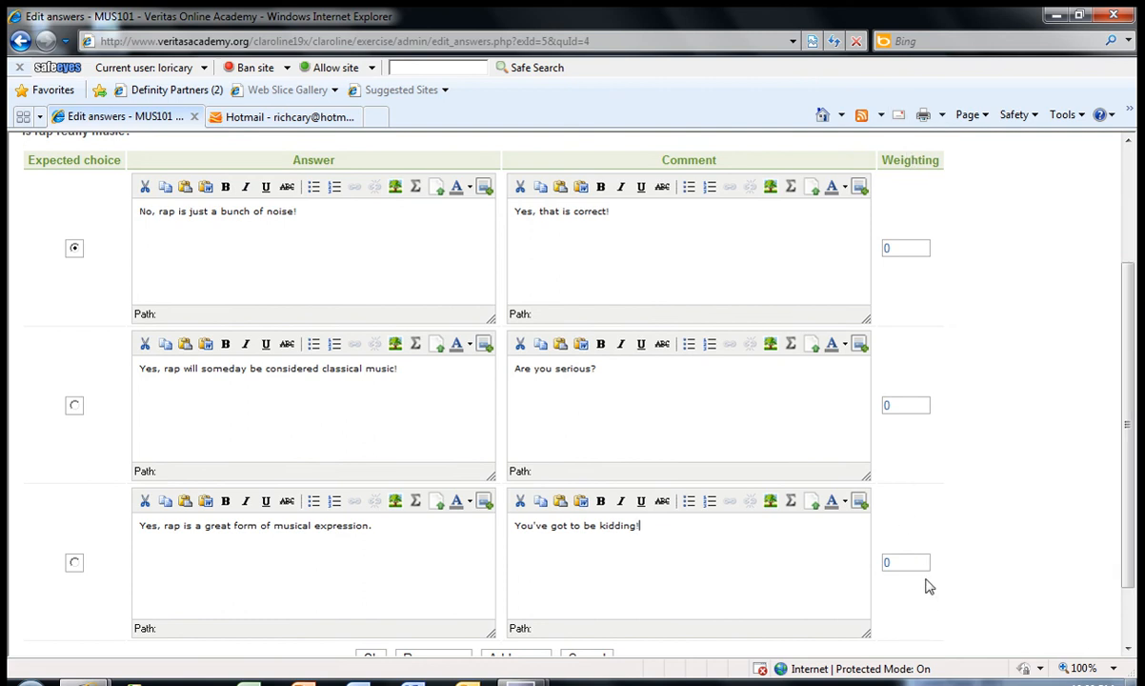
pyautogui.click(909, 247)
pyautogui.scroll(-1, 1131, 425)
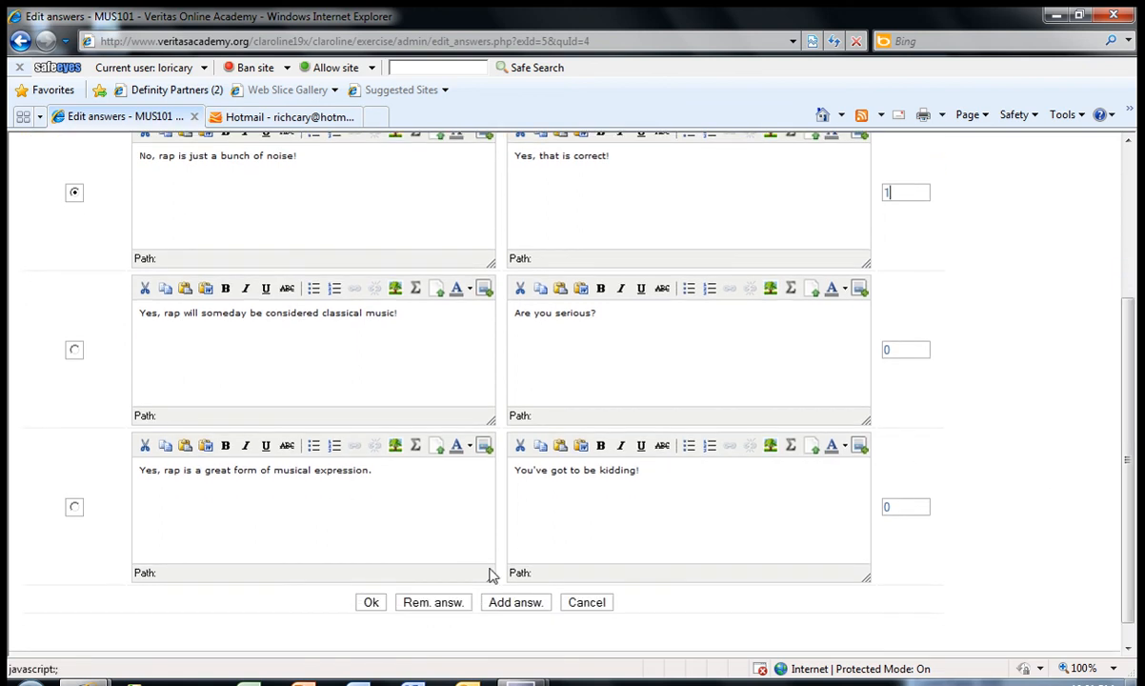
pyautogui.click(371, 602)
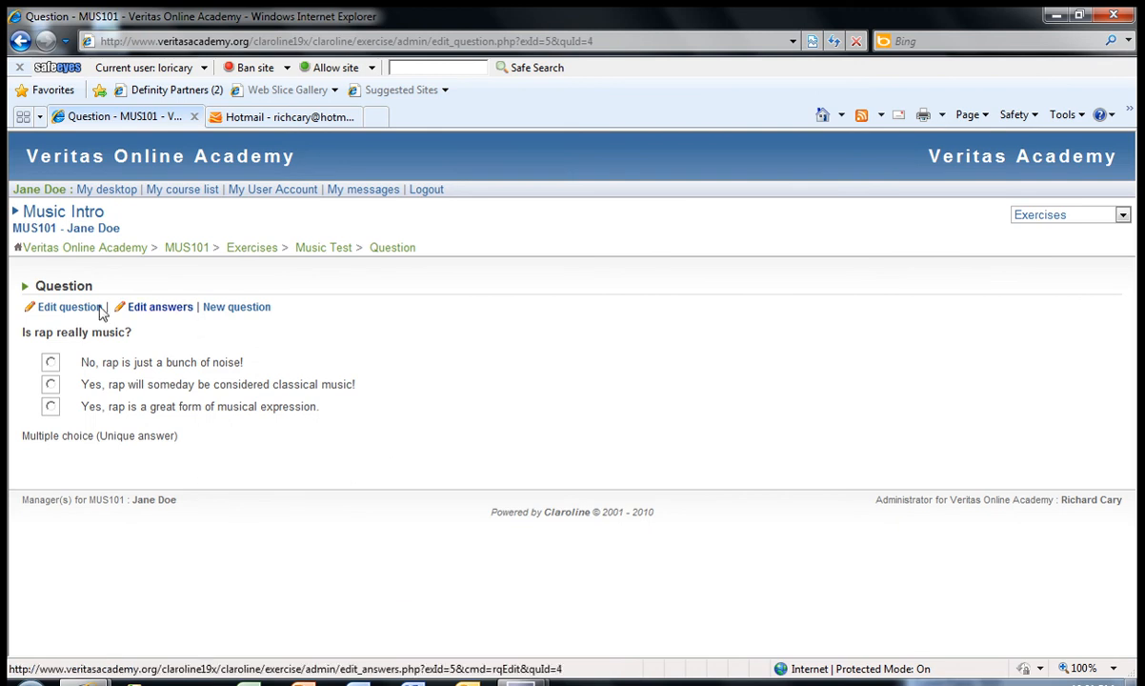
# Step: Take the Music Test from the exercise list, answering "No, rap is just a bunch of noise!", and finish it
pyautogui.click(248, 248)
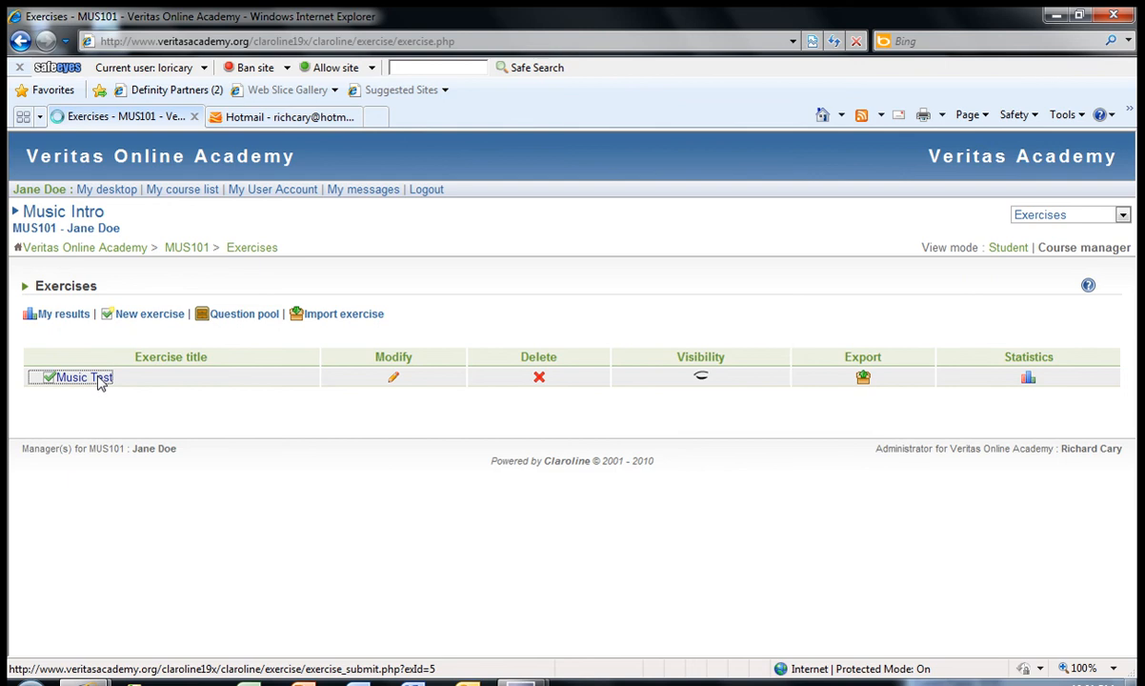
pyautogui.click(90, 377)
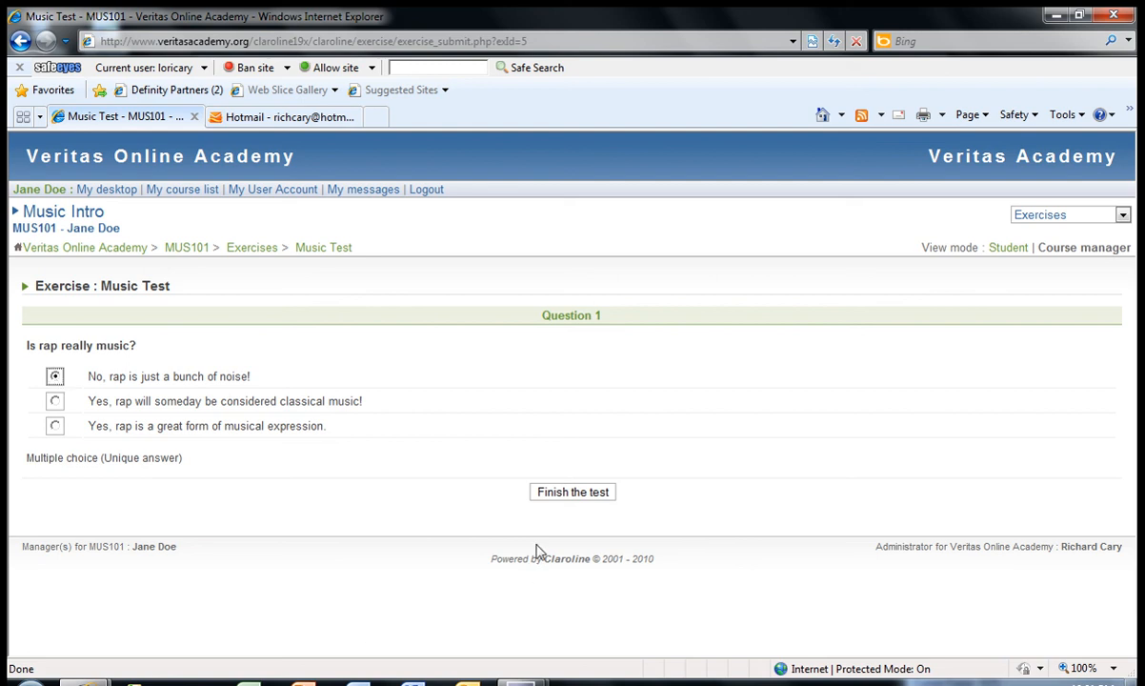
pyautogui.click(571, 493)
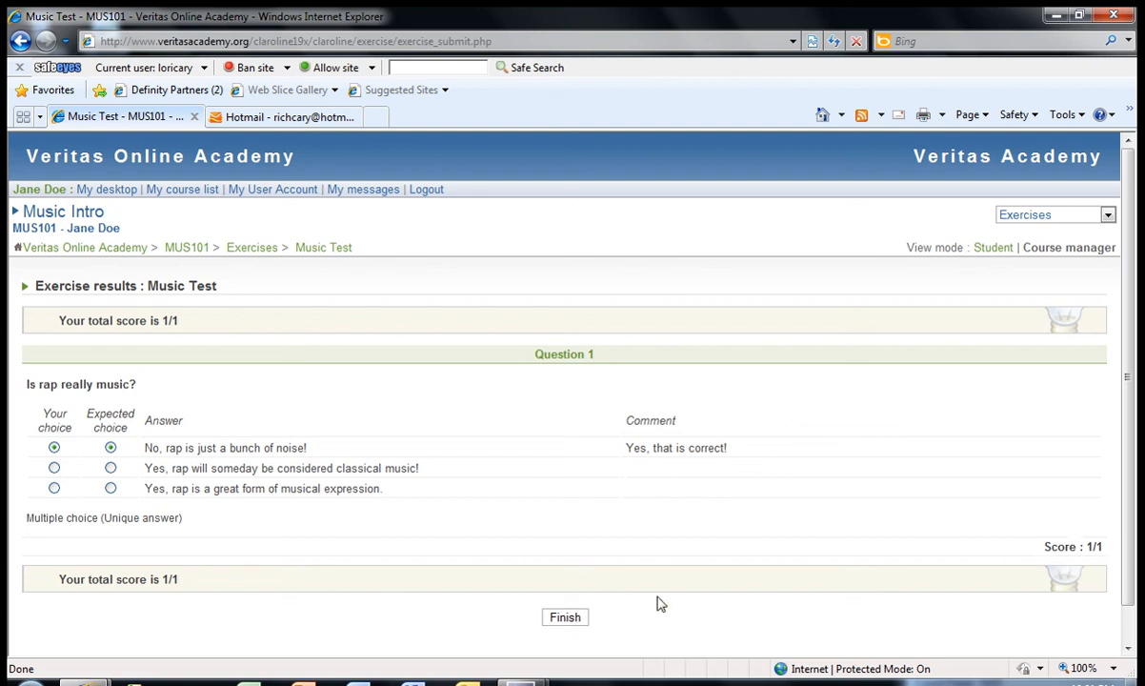
pyautogui.click(574, 618)
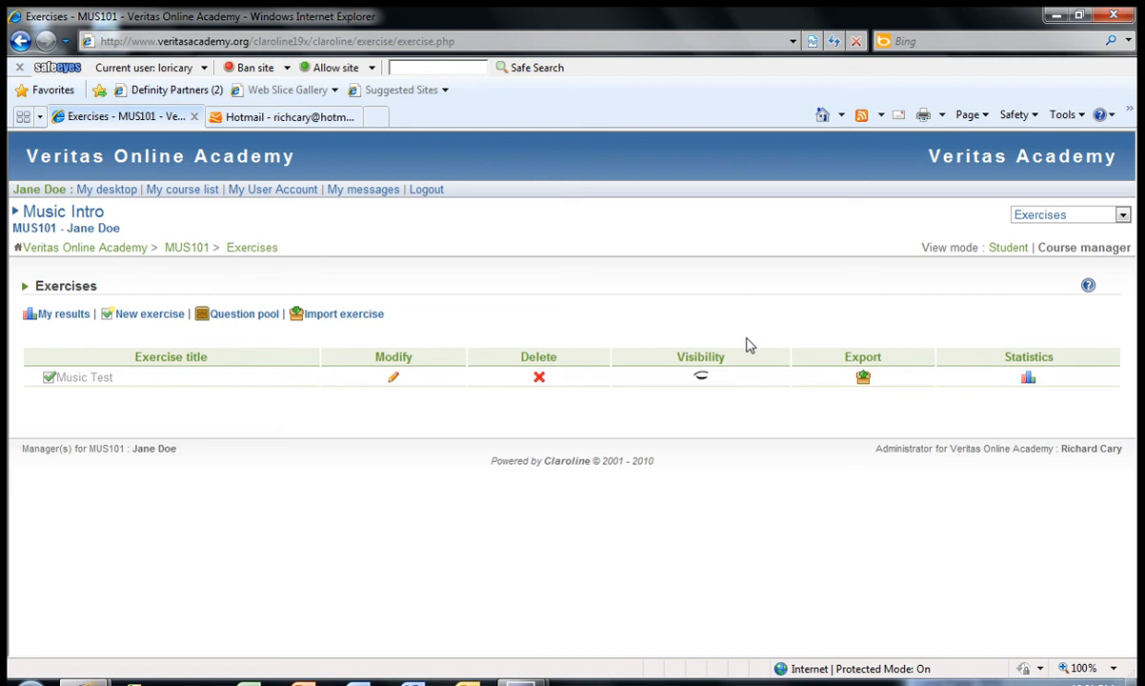
# Step: Reopen the Music Test from the exercise list for another attempt
pyautogui.click(91, 378)
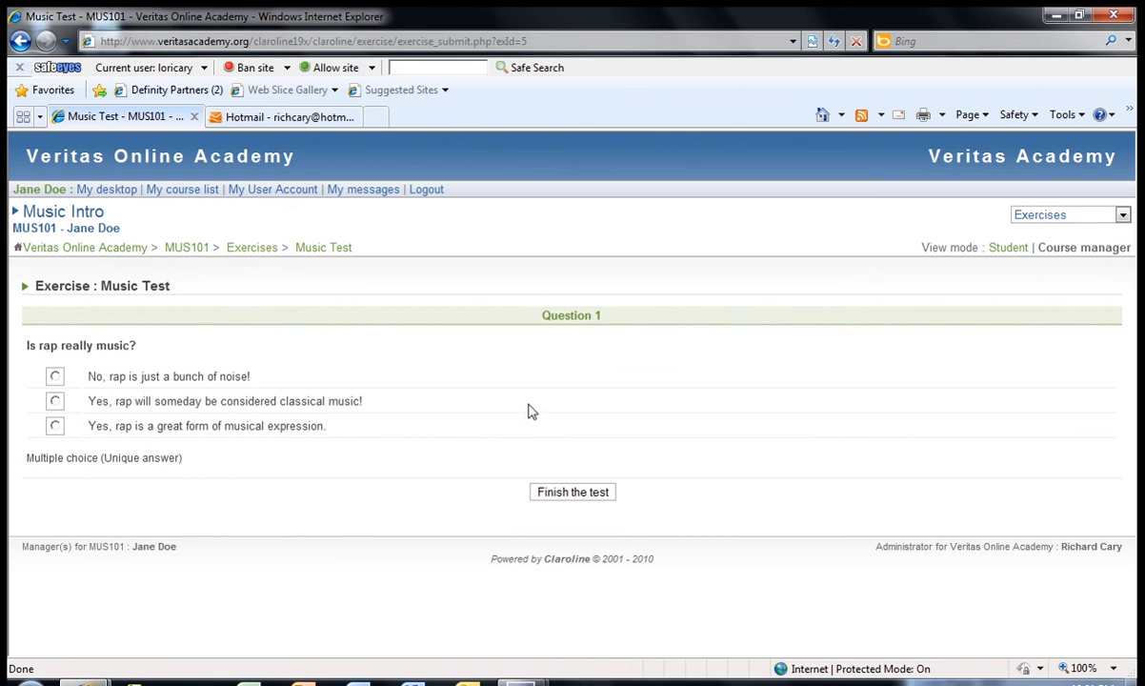
pyautogui.click(256, 249)
pyautogui.click(98, 378)
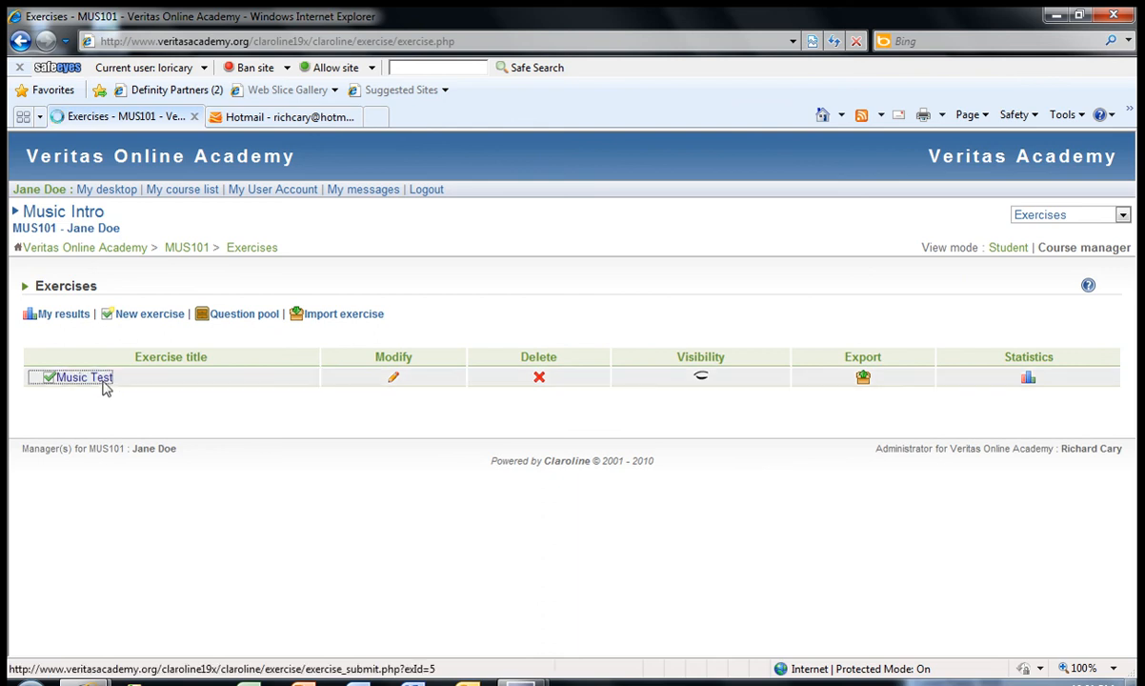